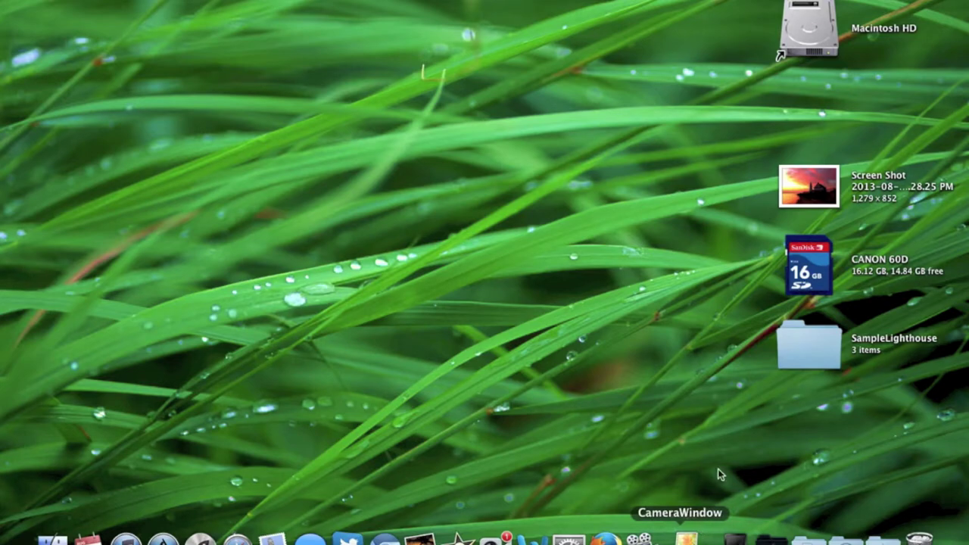
Force quit the unresponsive CameraWindow app from its Dock menu
right_click(714, 540)
key("Escape")
right_click(685, 539)
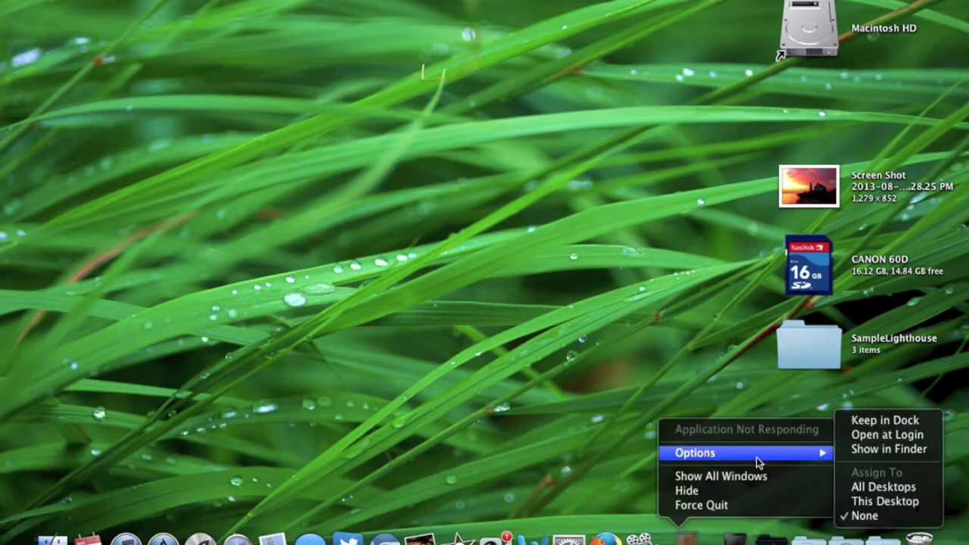
left_click(722, 506)
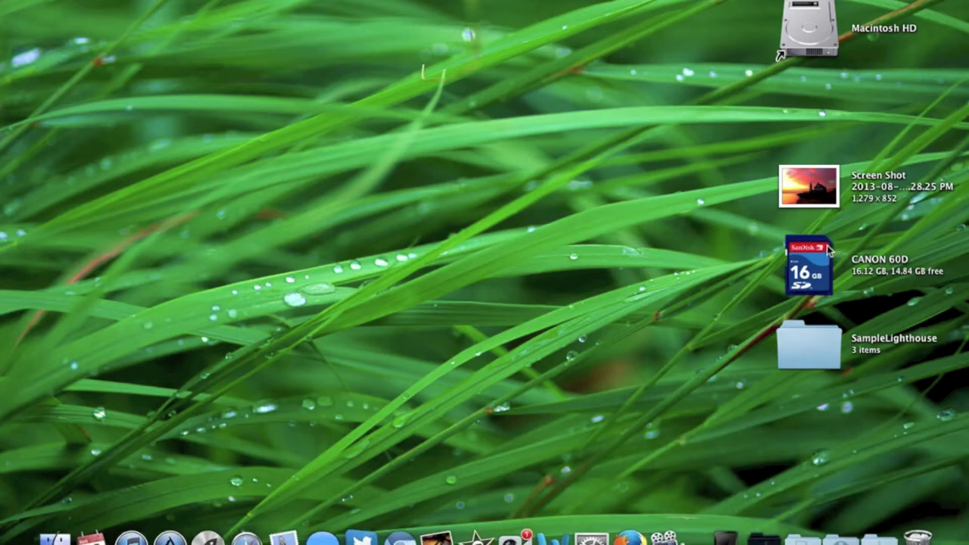
Drag IMG_0721–0723.JPG from CANON 60D's DCIM/100CANON folder to the desktop, then minimize the folder
double_click(804, 260)
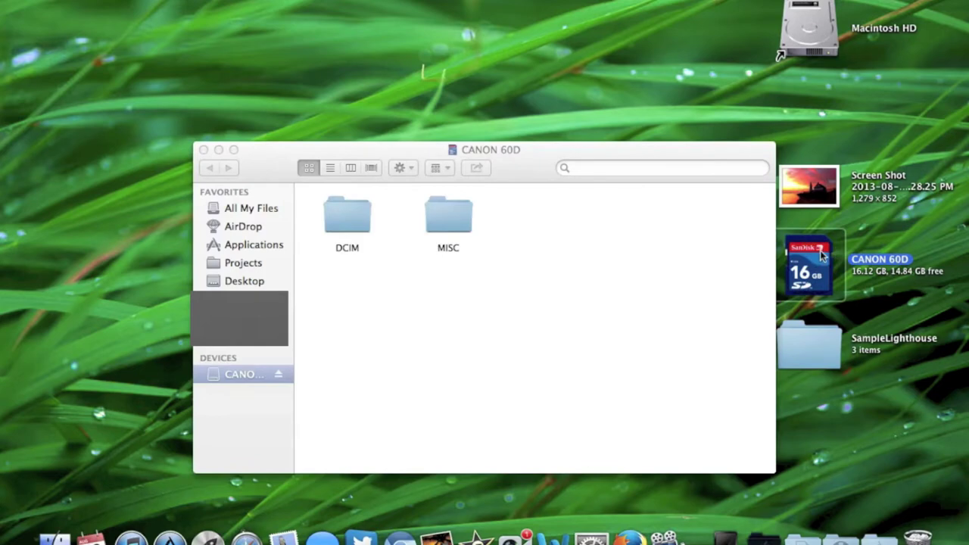
double_click(340, 216)
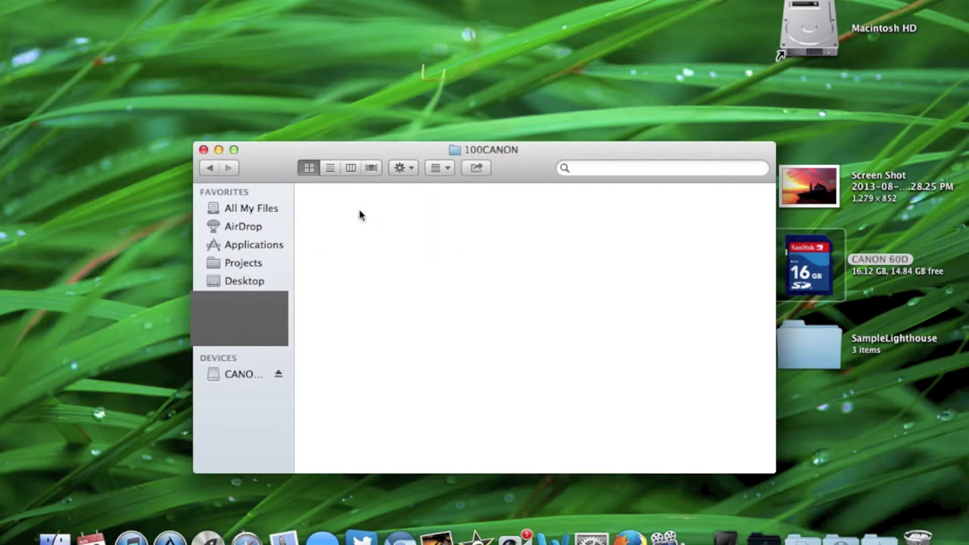
scroll(420, 314, "down", 20)
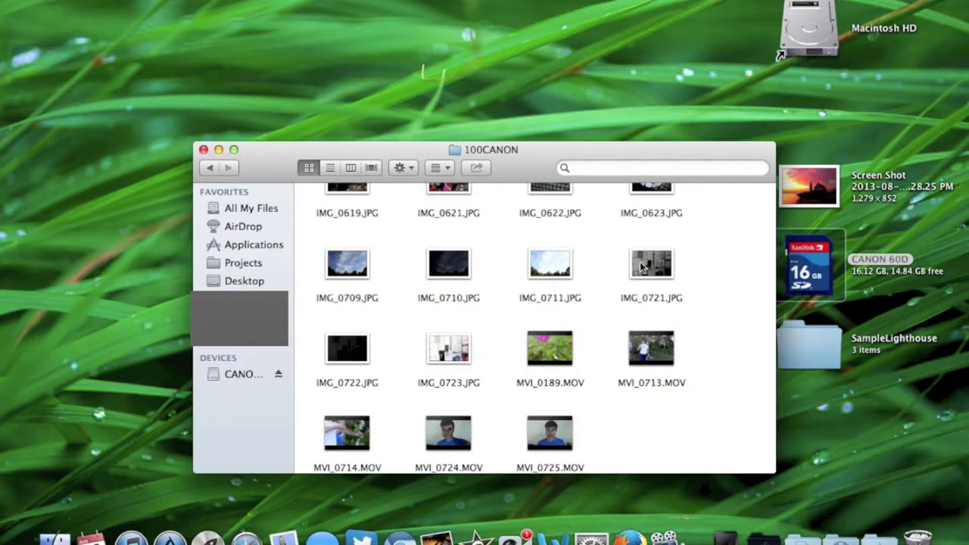
left_click_drag(432, 261, 321, 47)
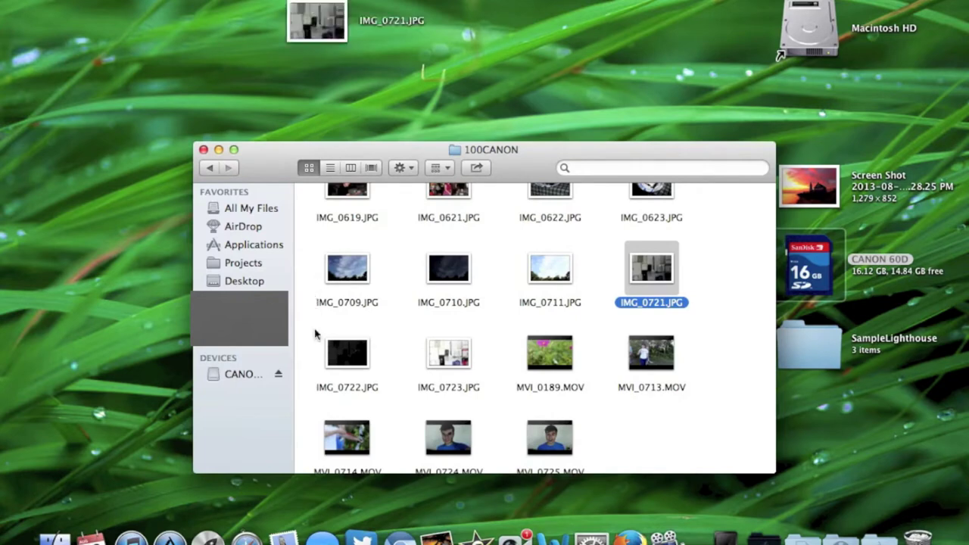
left_click_drag(467, 146, 537, 73)
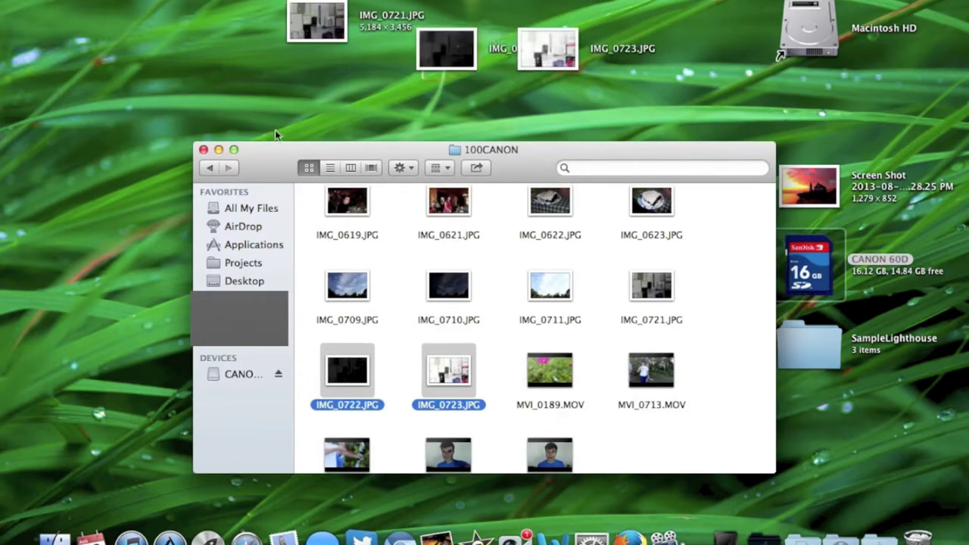
left_click(218, 150)
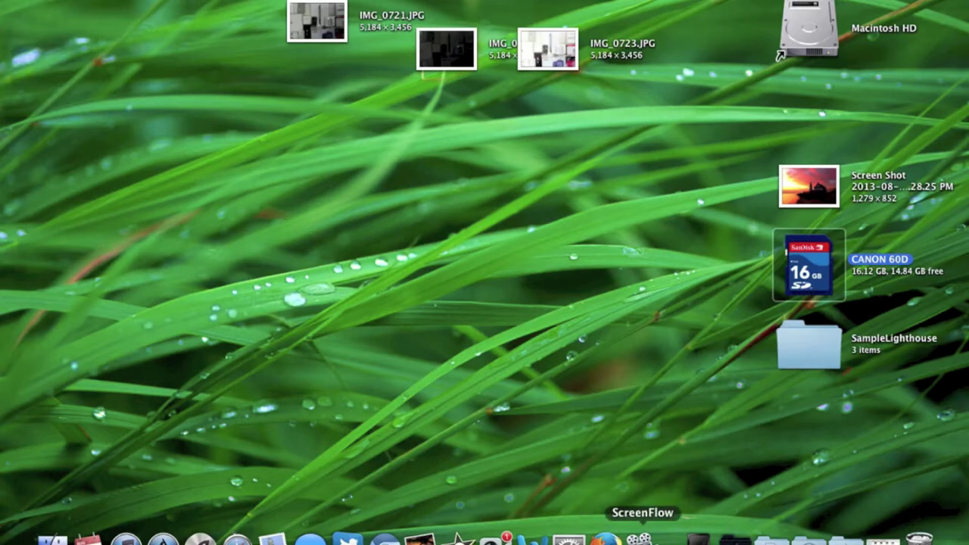
Dismiss Launchpad and zoom the Safari window with the 'photo max pro' results to full screen
key("F4")
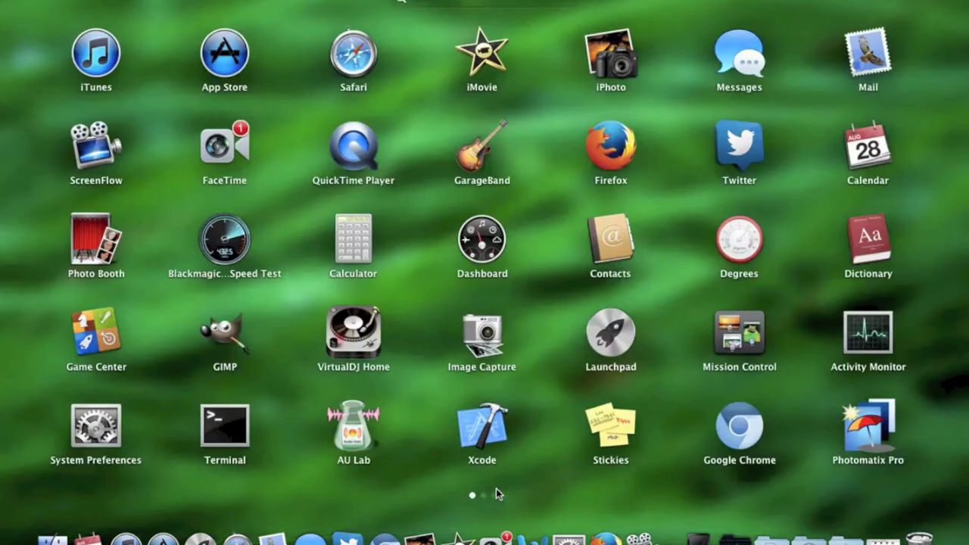
left_click(821, 451)
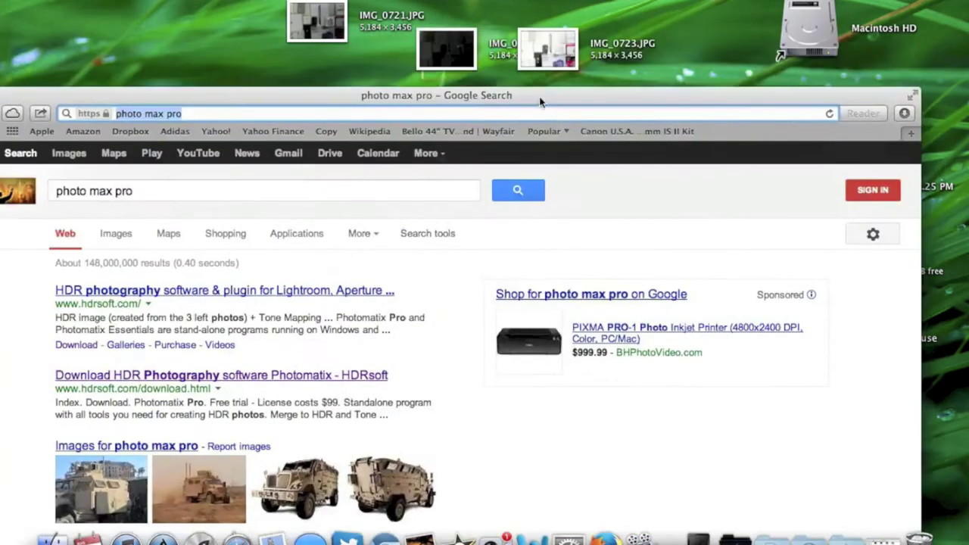
left_click_drag(518, 97, 627, 27)
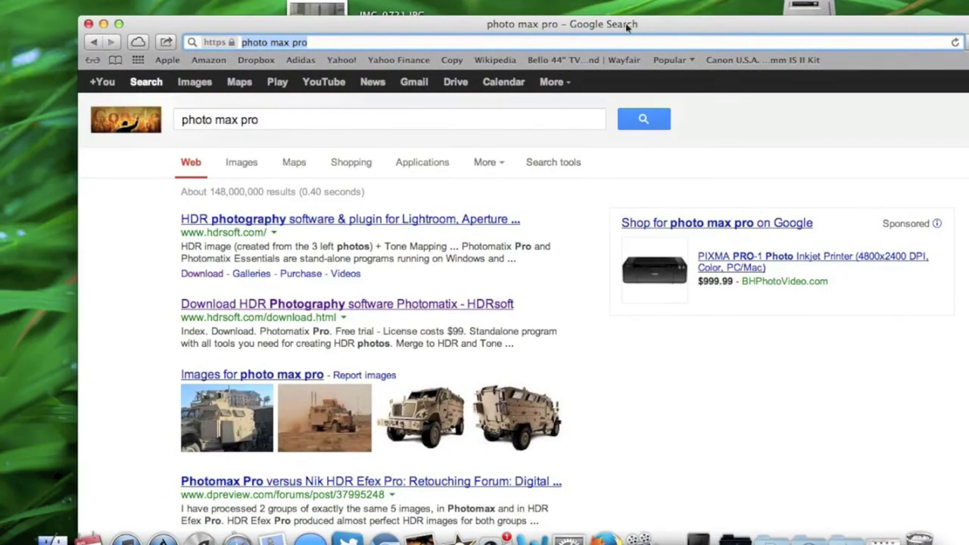
left_click(118, 25)
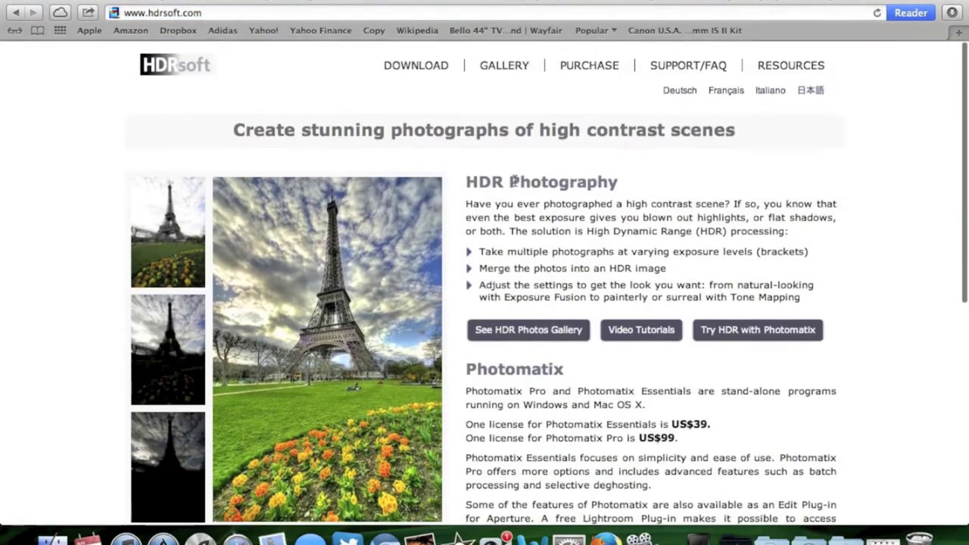
Scroll through the HDRsoft Photomatix page, noting the US$99 Photomatix Pro price
left_click(372, 12)
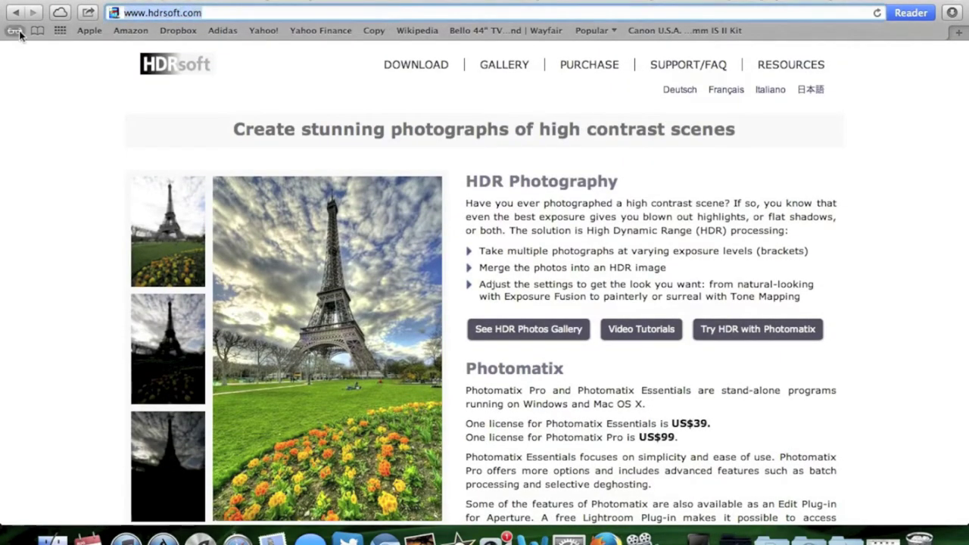
left_click(303, 104)
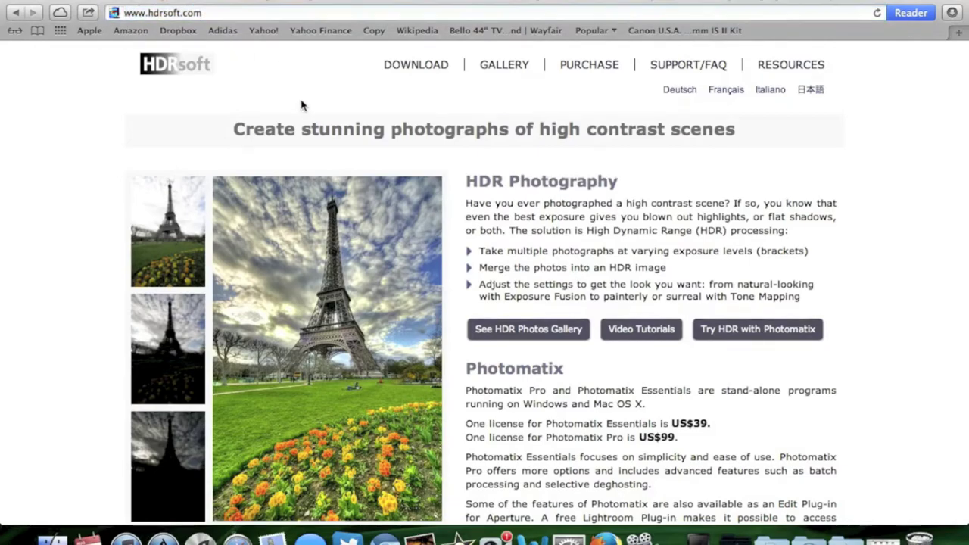
scroll(303, 106, "down", 3)
scroll(543, 124, "down", 6)
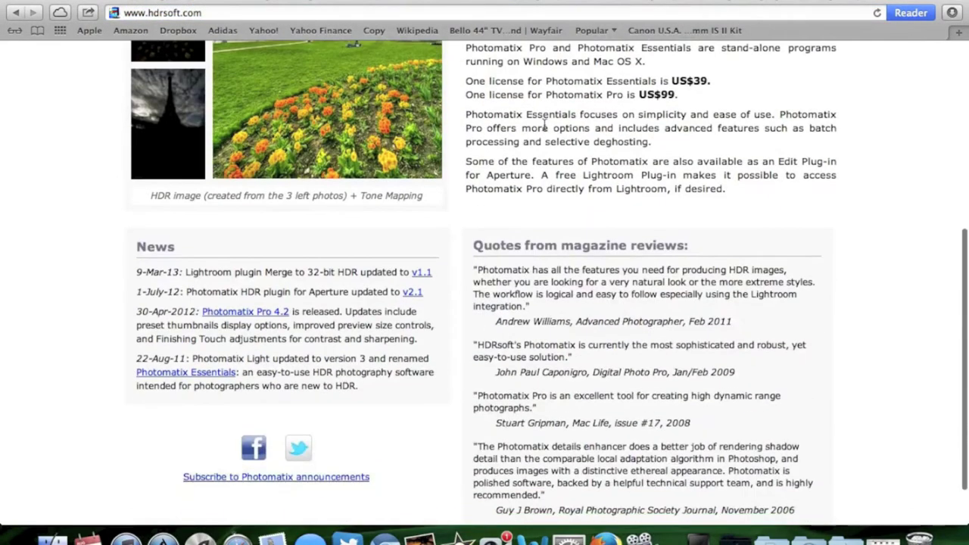
scroll(543, 123, "up", 2)
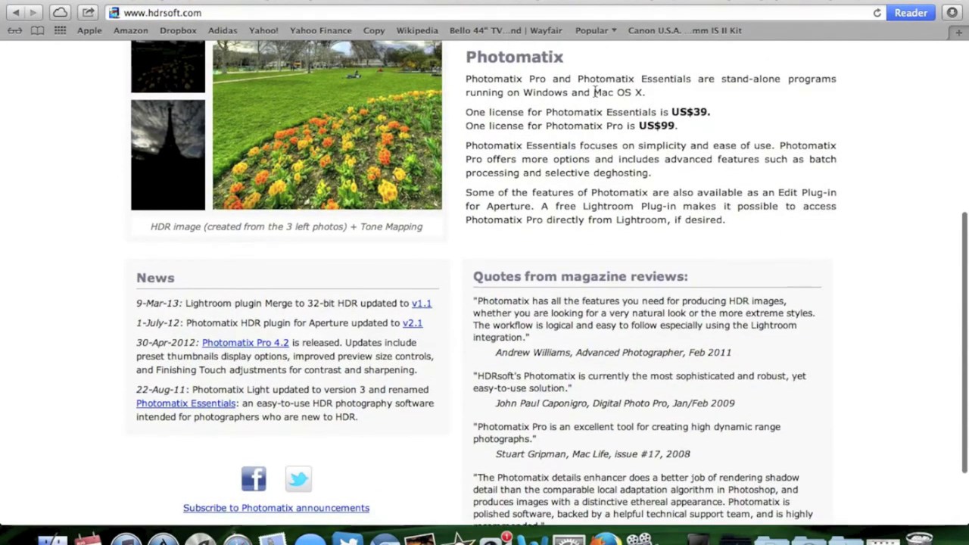
scroll(595, 91, "up", 6)
scroll(595, 91, "down", 10)
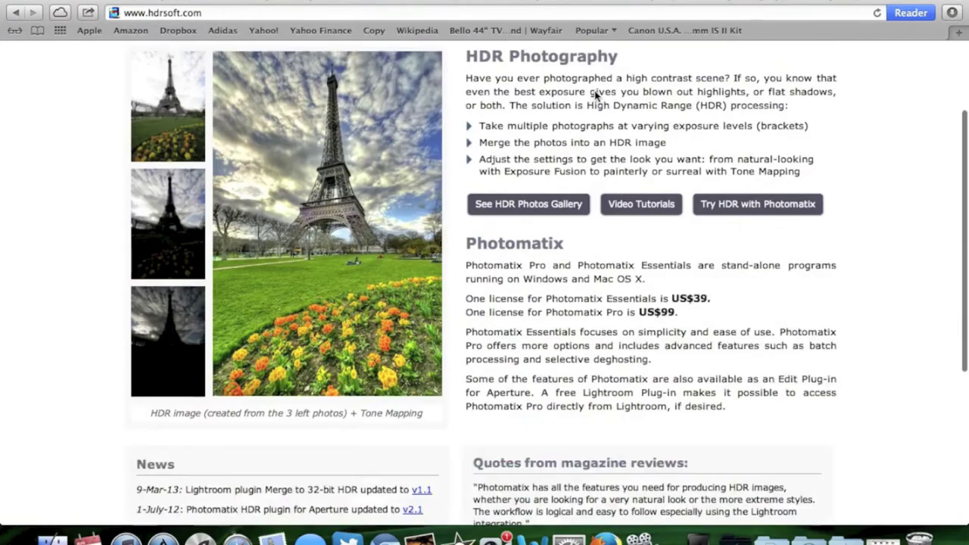
scroll(595, 91, "down", 1)
scroll(595, 90, "up", 2)
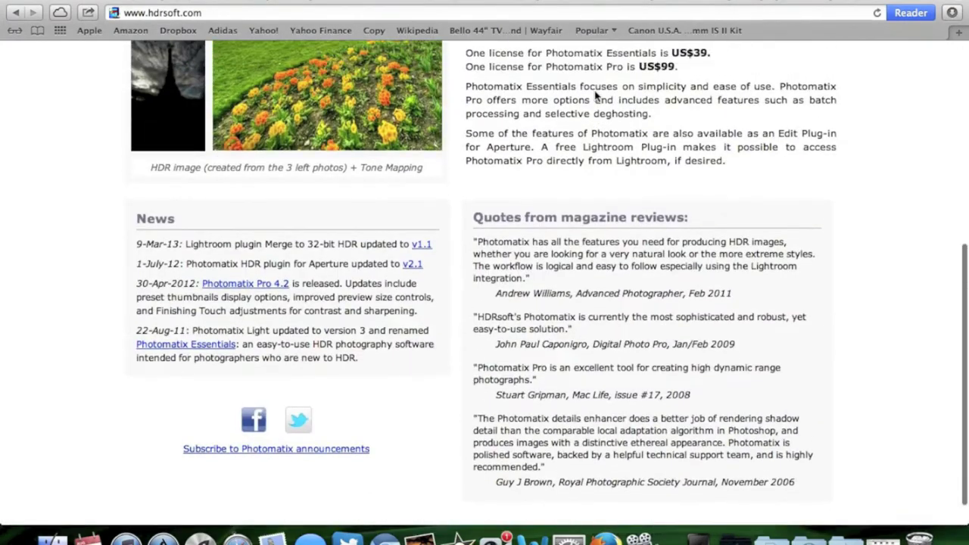
scroll(595, 91, "up", 10)
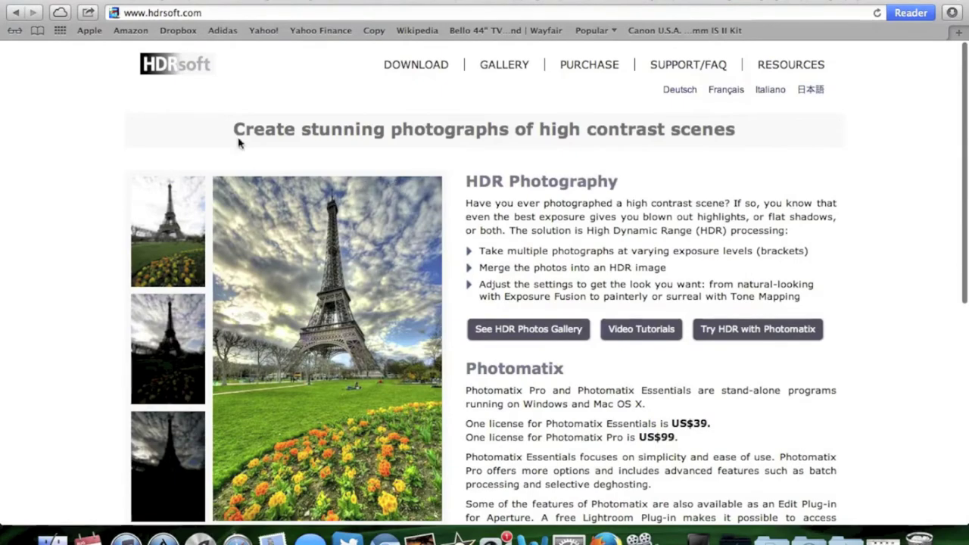
scroll(610, 274, "down", 4)
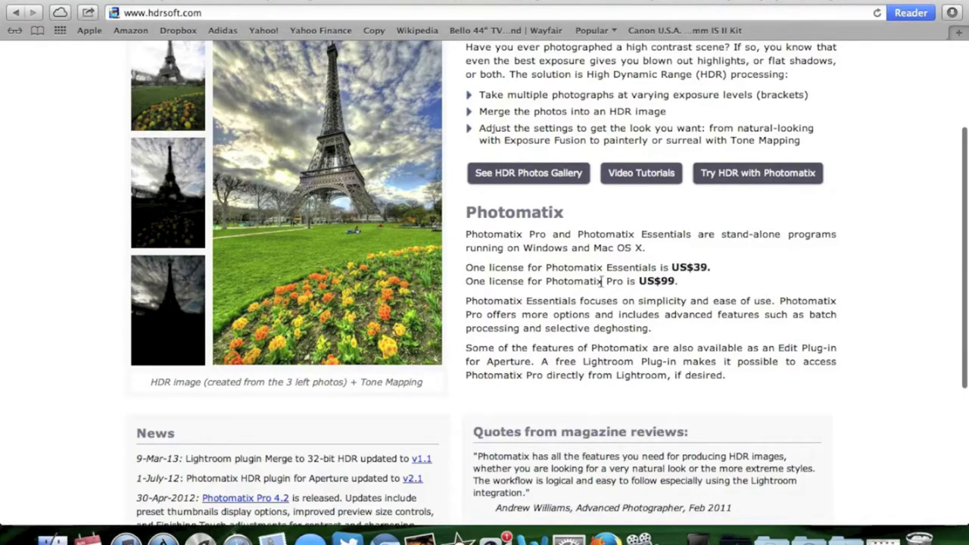
double_click(655, 281)
left_click(631, 280)
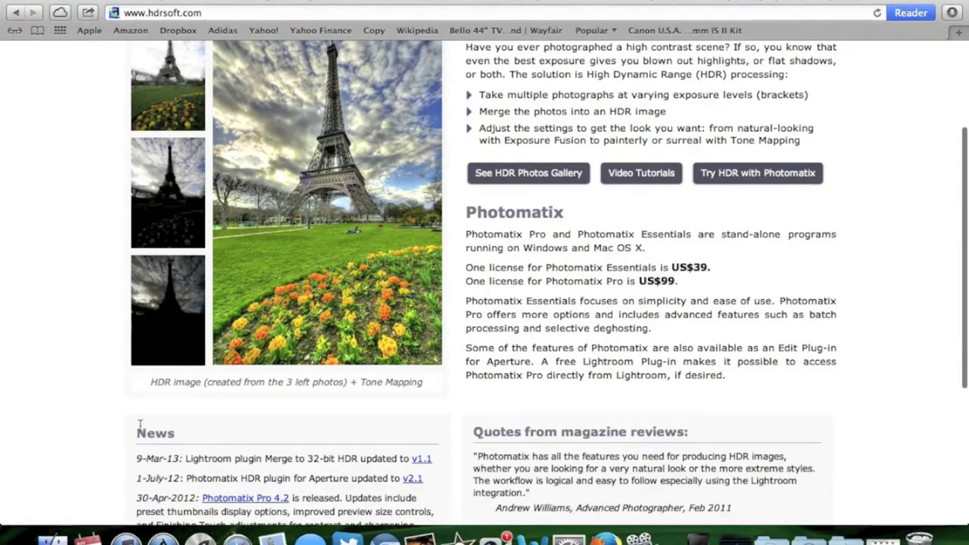
scroll(134, 329, "down", 1)
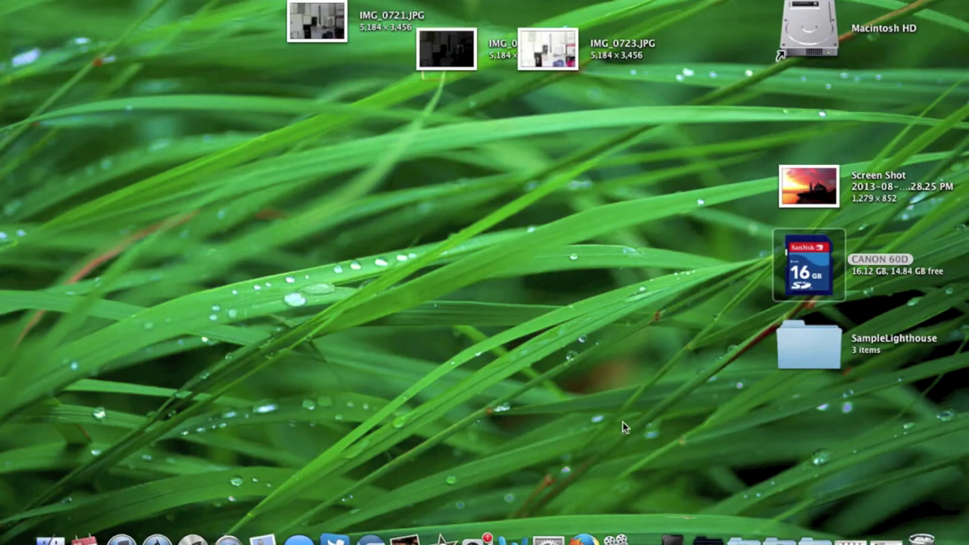
Launch Photomatix Pro from Launchpad in trial mode and start Load Bracketed Photos
key("F4")
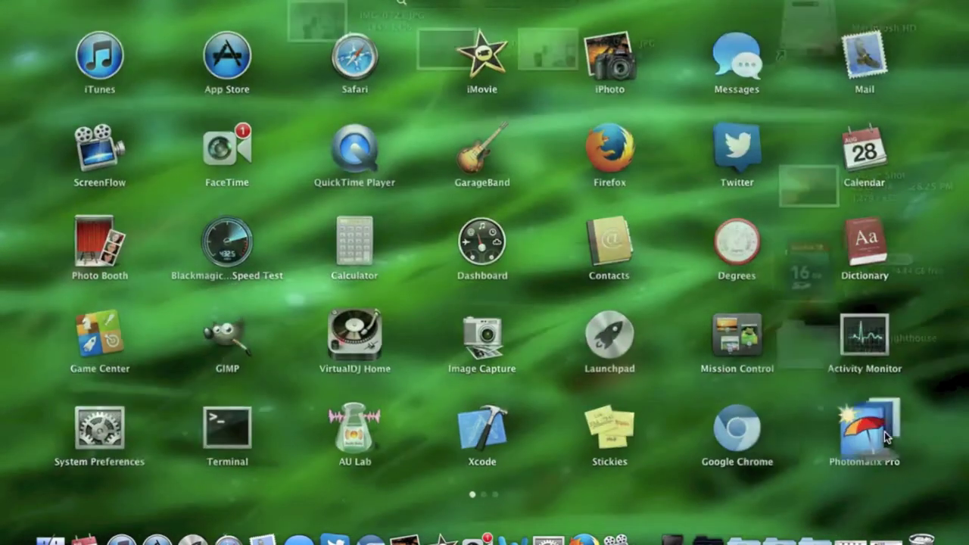
left_click(884, 431)
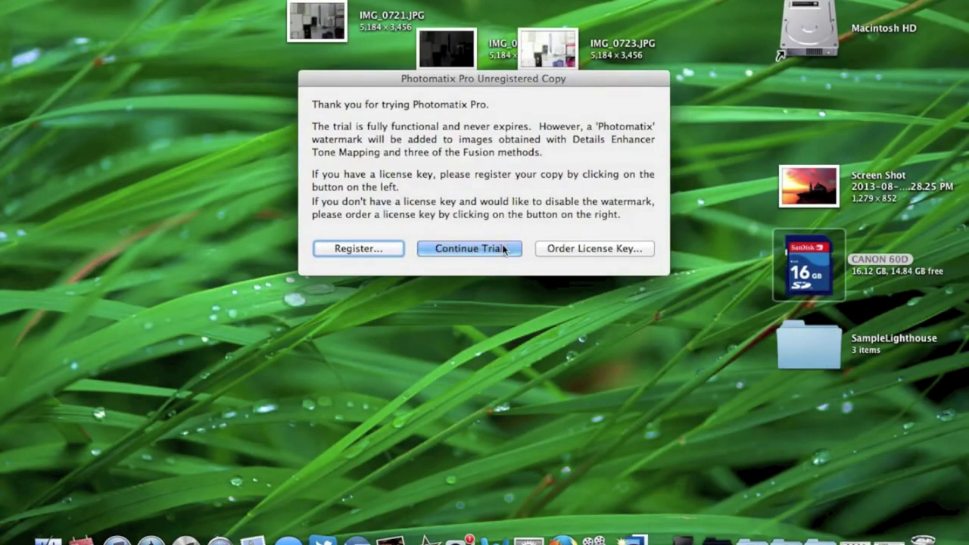
left_click(504, 249)
left_click(102, 130)
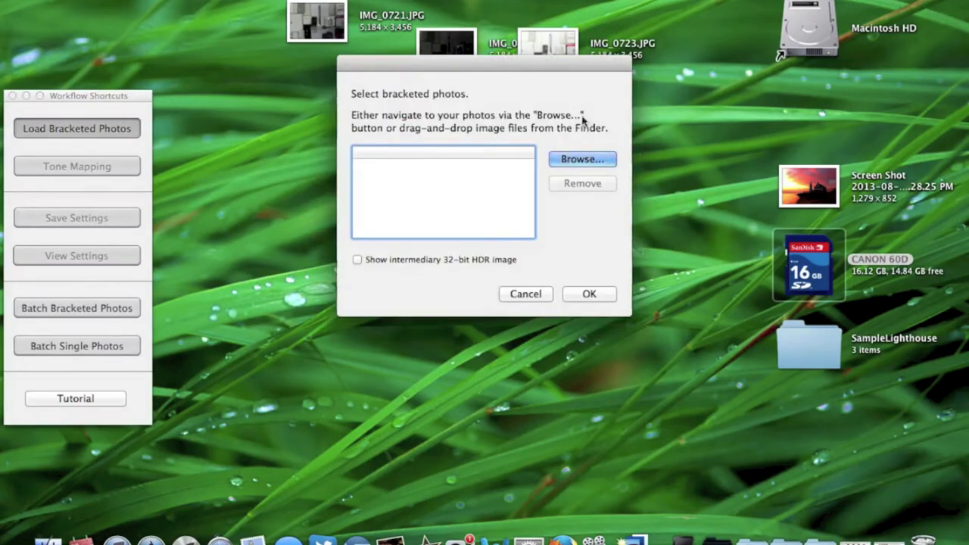
Browse the Desktop, select IMG_0721, IMG_0722 and IMG_0723.JPG, load them and confirm
left_click(590, 158)
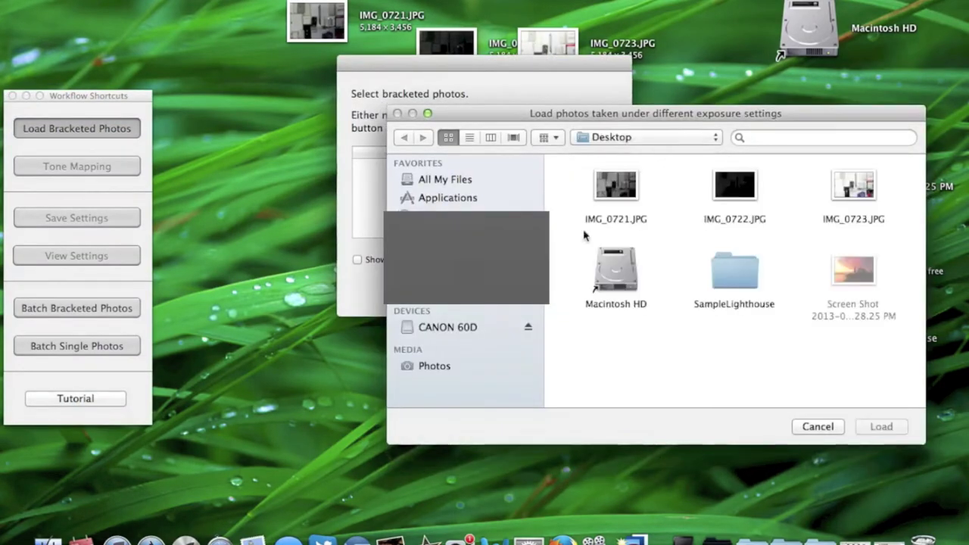
left_click_drag(567, 180, 856, 191)
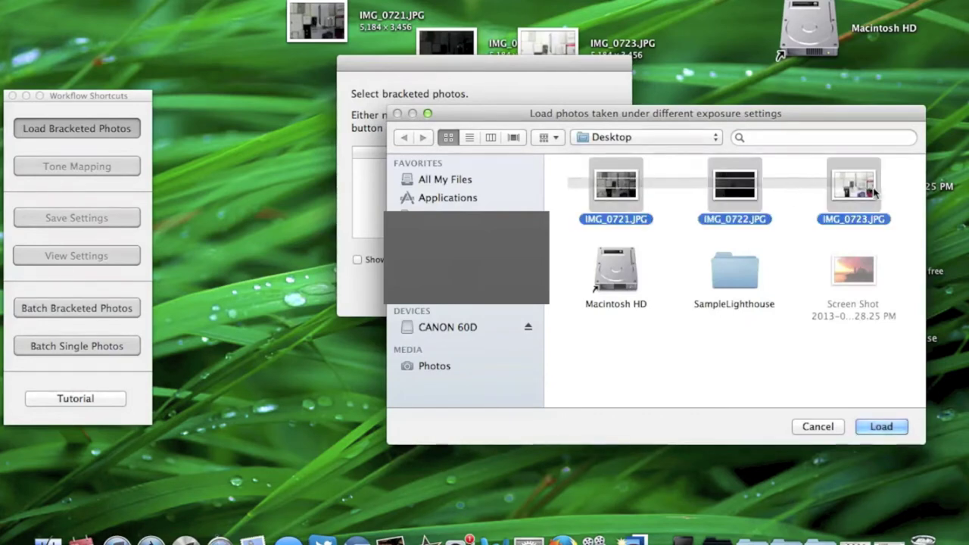
left_click(896, 428)
left_click(599, 293)
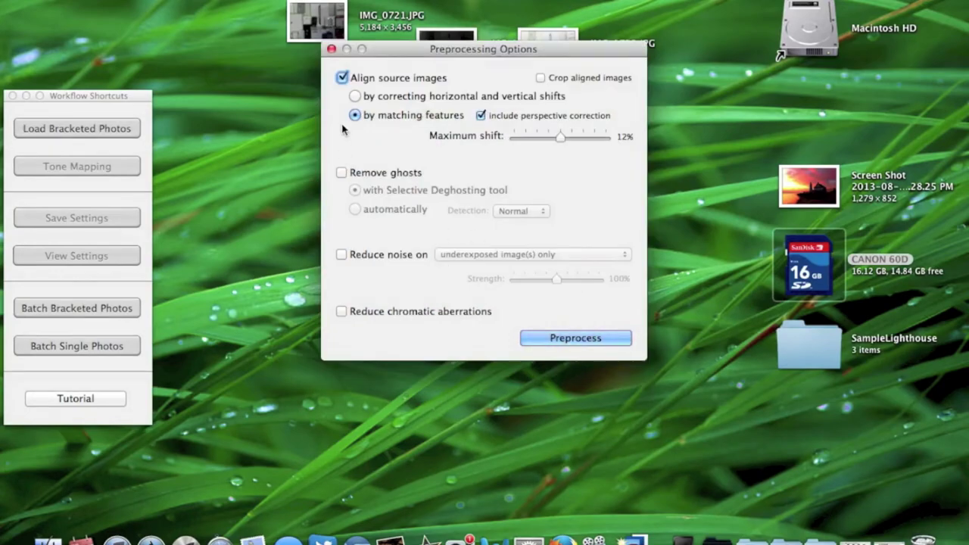
Run Preprocess with Align source images checked and let the HDR merge finish
left_click(612, 338)
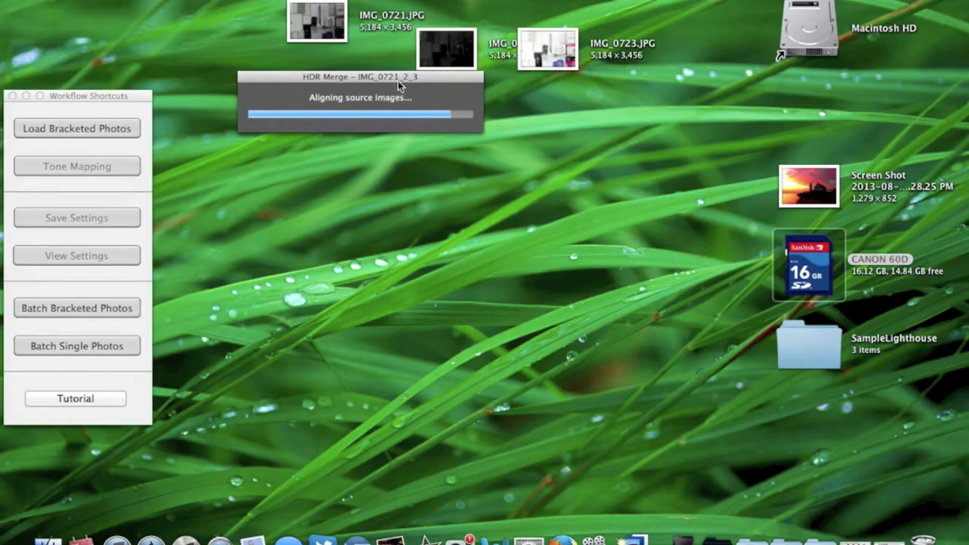
mouse_move(378, 79)
left_mouse_down()
mouse_move(387, 75)
mouse_move(376, 66)
left_mouse_up()
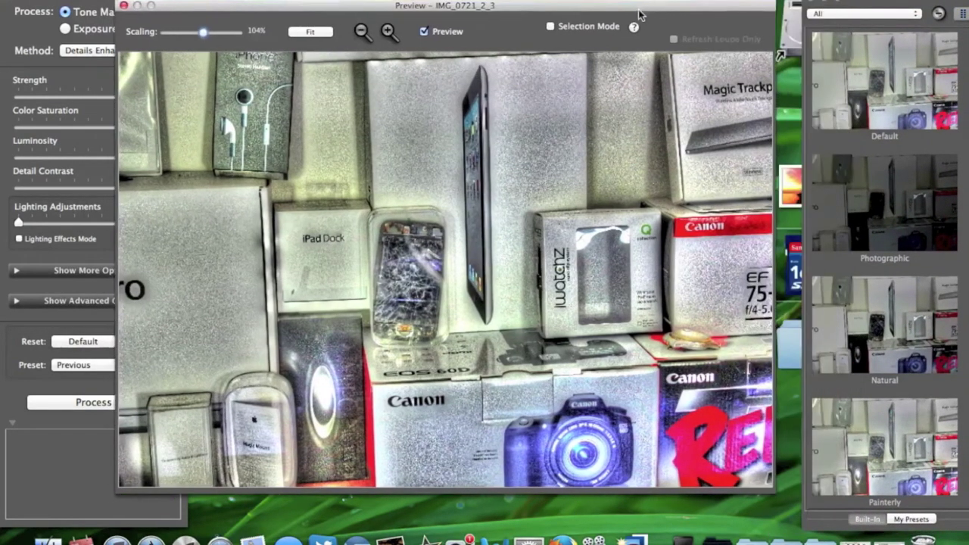
Preview the Painterly 2, Painterly 3, Painterly, Surreal and Surreal 2 presets
left_click_drag(640, 13, 641, 0)
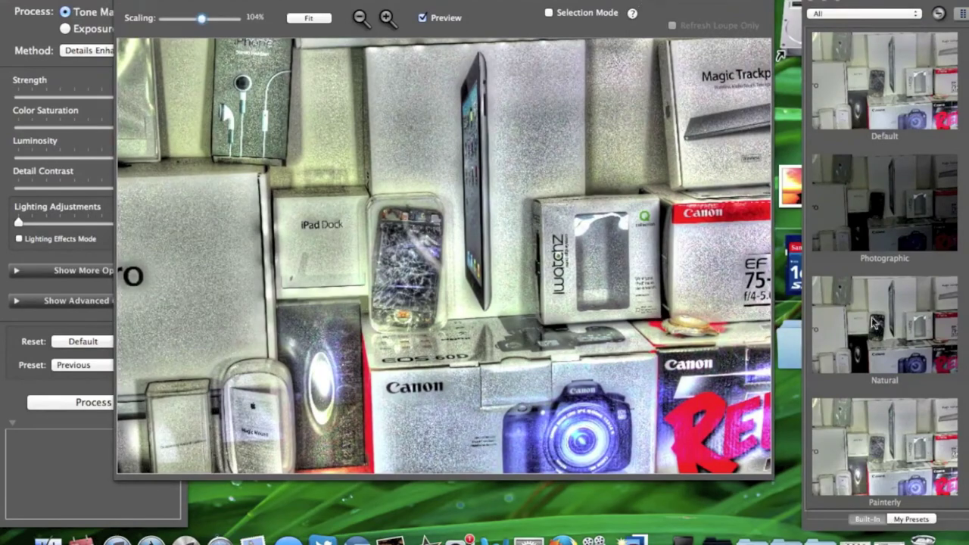
scroll(951, 344, "down", 3)
left_click(913, 436)
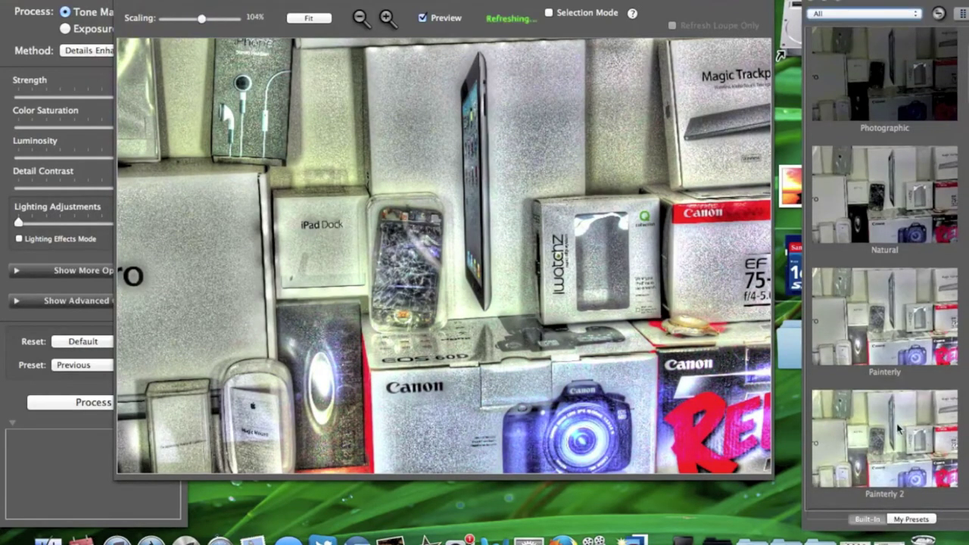
scroll(899, 323, "down", 3)
left_click(899, 324)
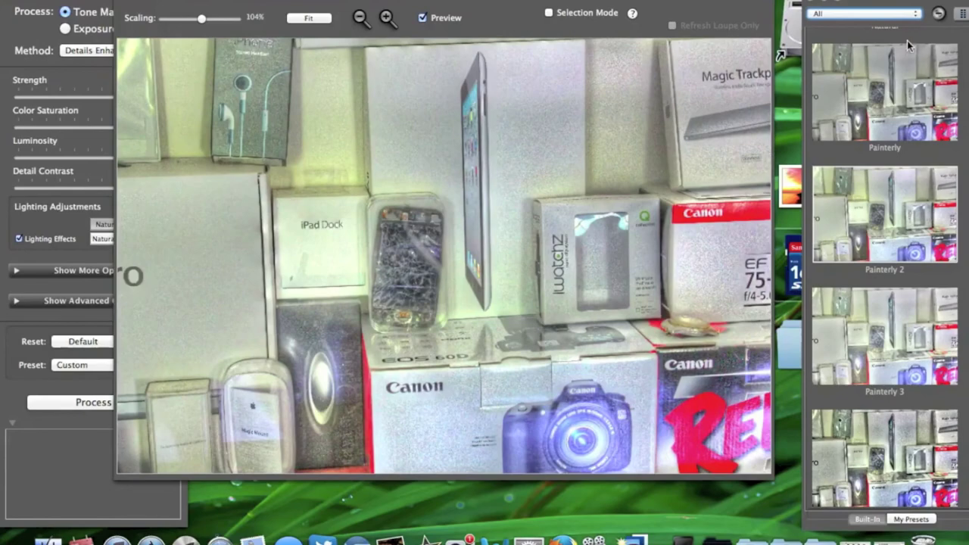
left_click(913, 66)
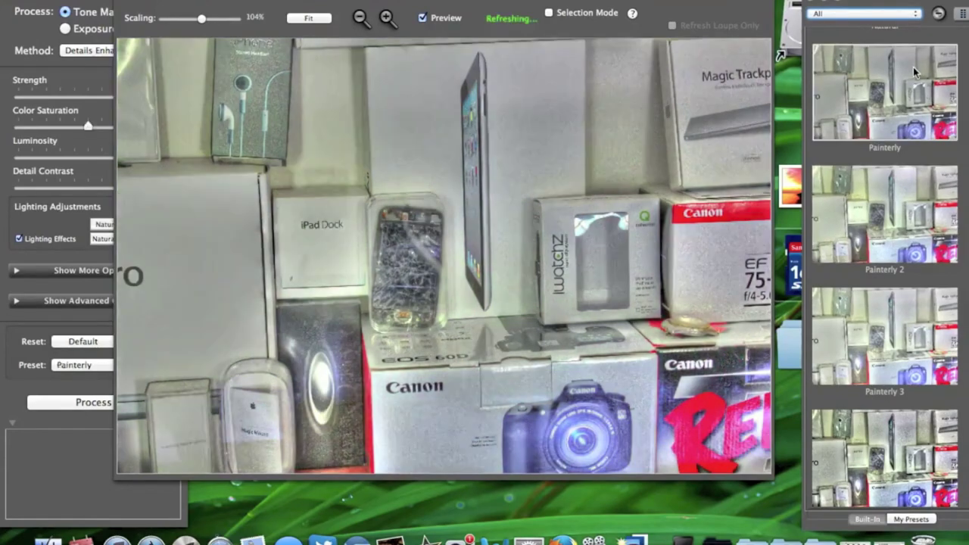
scroll(910, 219, "down", 6)
left_click(910, 261)
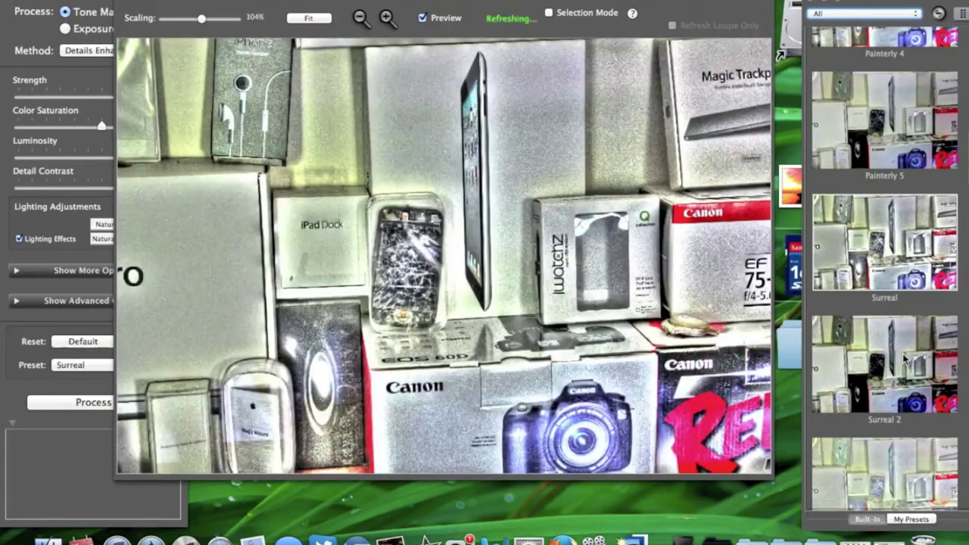
left_click(889, 387)
Try the Creative, Grunge 2, Soft 2 and Painterly 2 presets, then apply Default
scroll(891, 389, "down", 5)
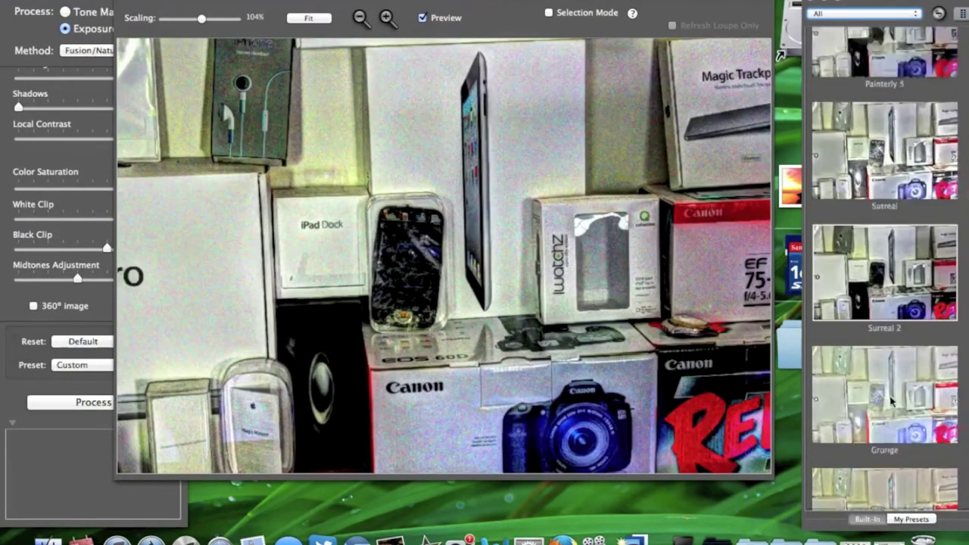
left_click(891, 394)
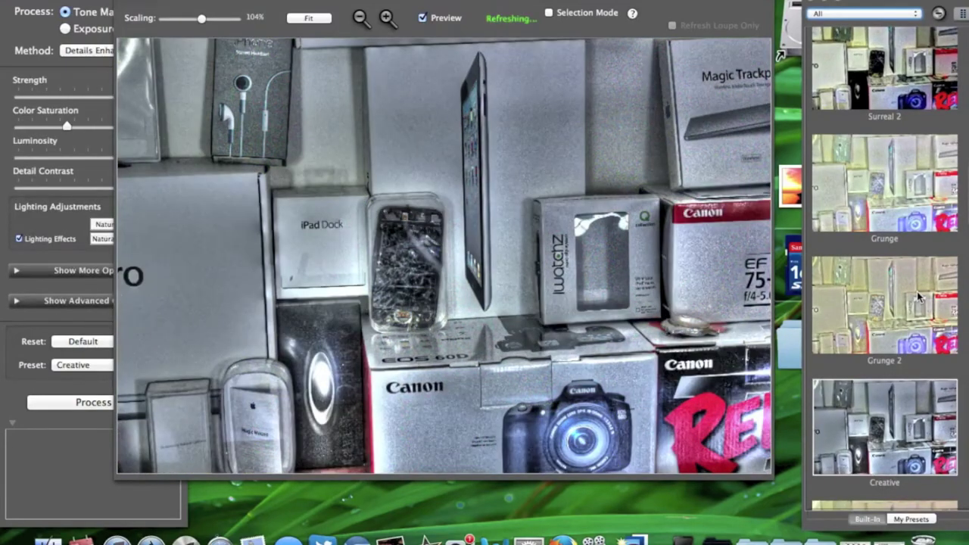
left_click(918, 297)
scroll(900, 420, "down", 5)
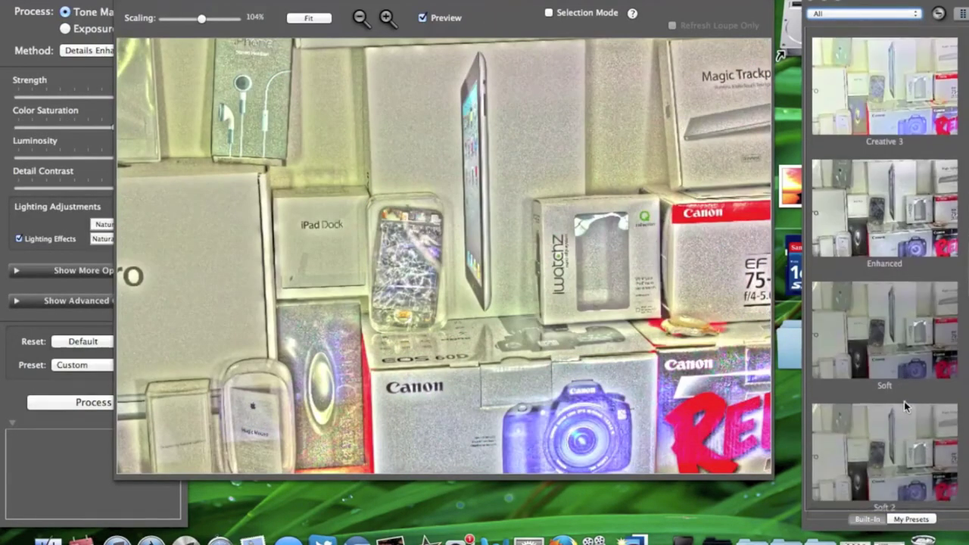
left_click(899, 429)
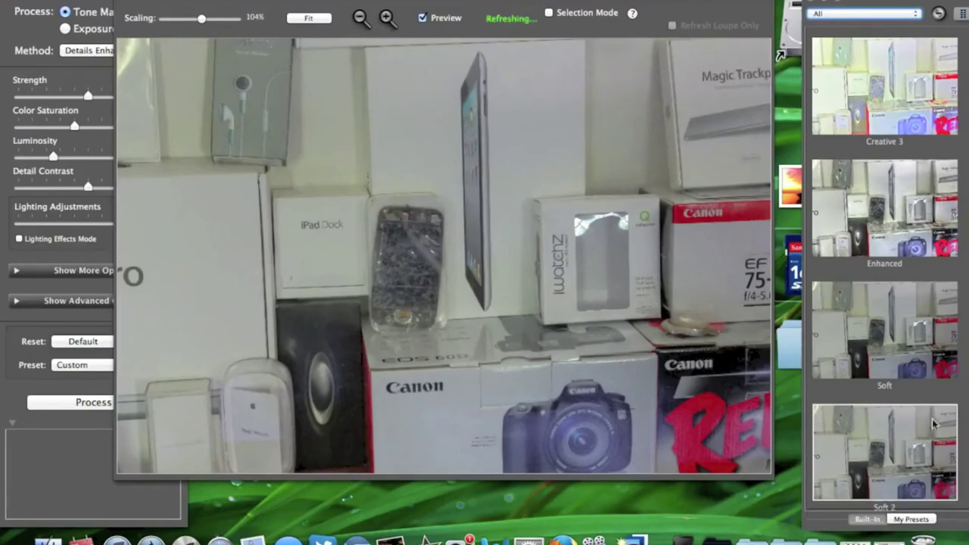
scroll(918, 439, "down", 5)
left_click(894, 175)
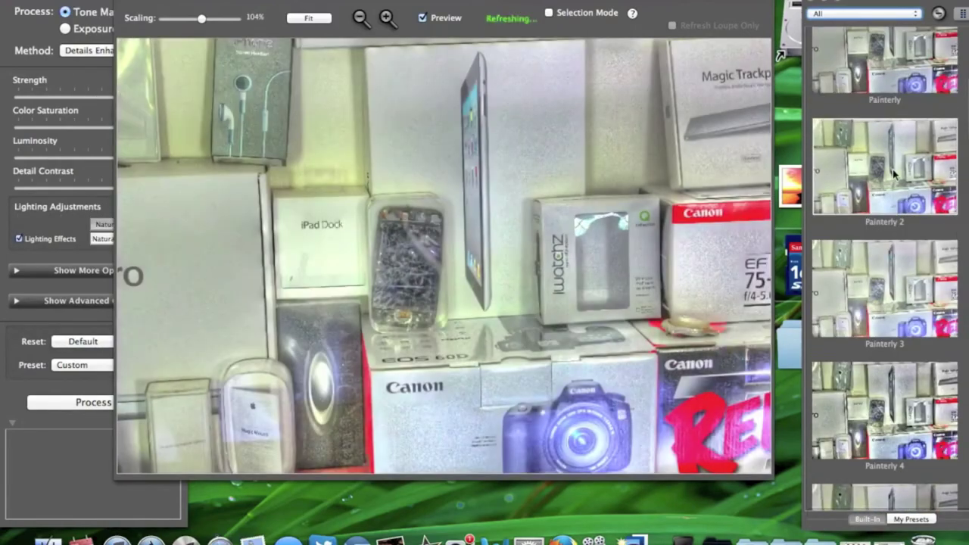
scroll(899, 130, "up", 3)
left_click(919, 92)
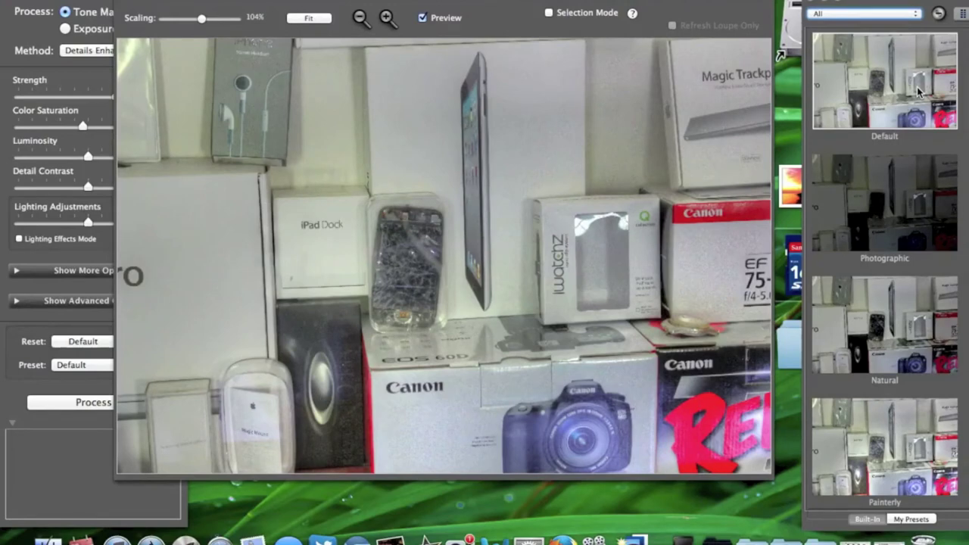
Set Strength to about 78, Luminosity to +3.5, and raise Lighting Adjustments
left_click_drag(707, 2, 727, 2)
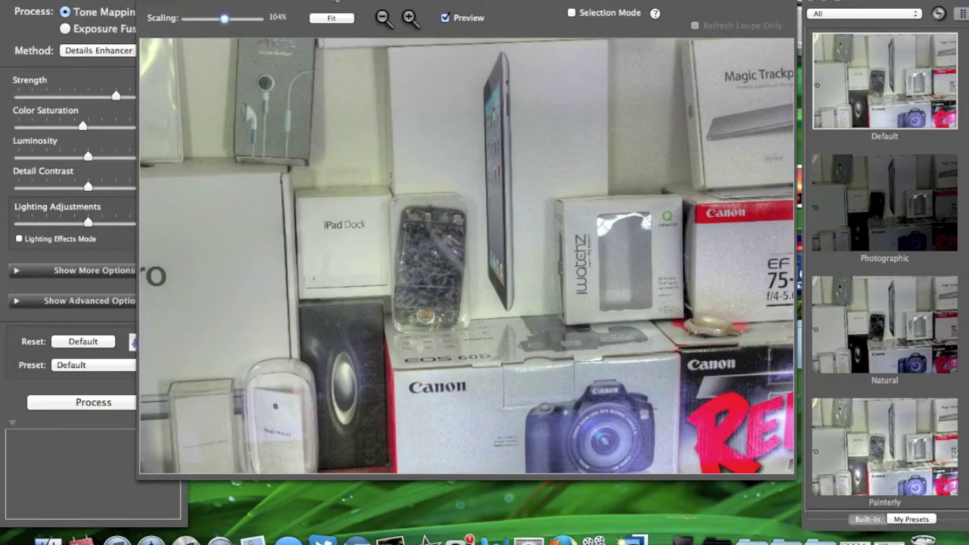
mouse_move(75, 133)
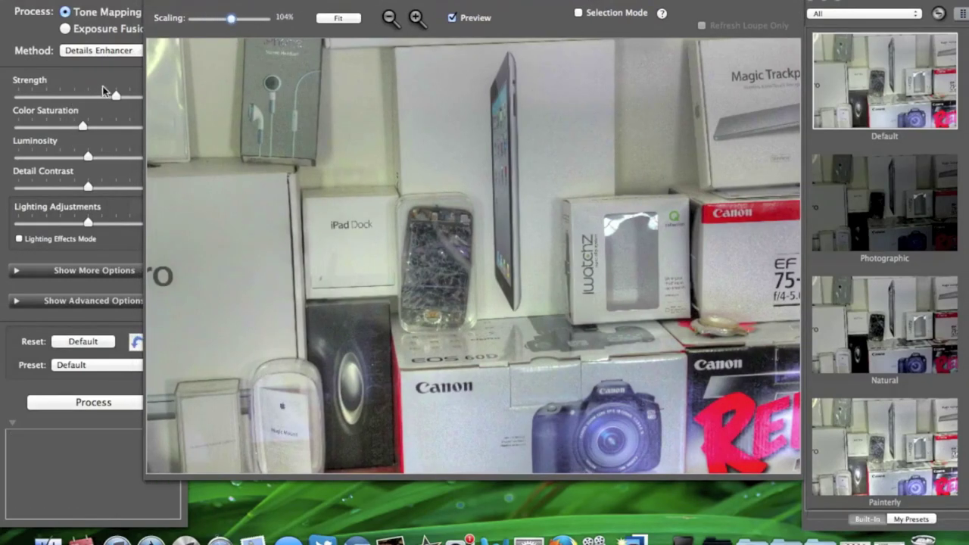
mouse_move(119, 96)
left_mouse_down()
mouse_move(149, 97)
mouse_move(126, 100)
left_mouse_up()
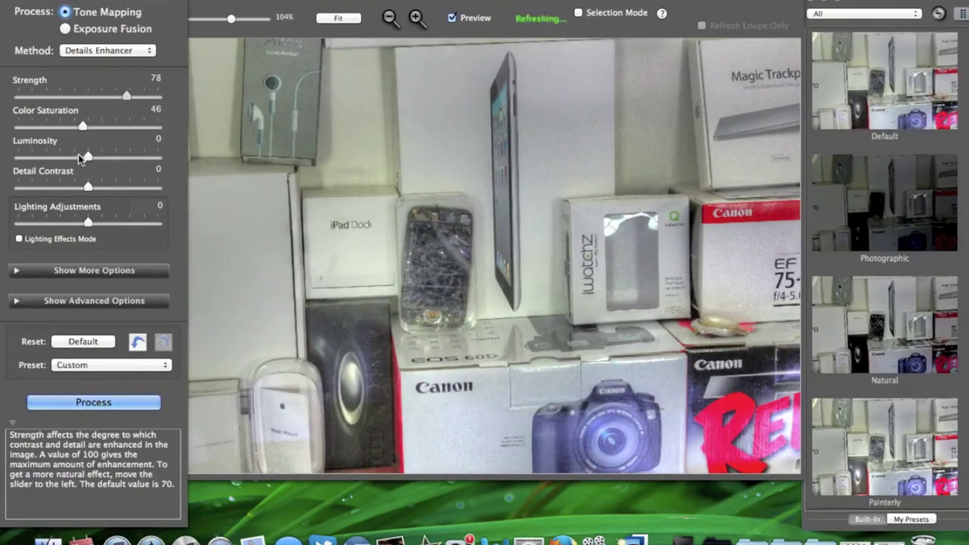
left_click_drag(88, 155, 112, 156)
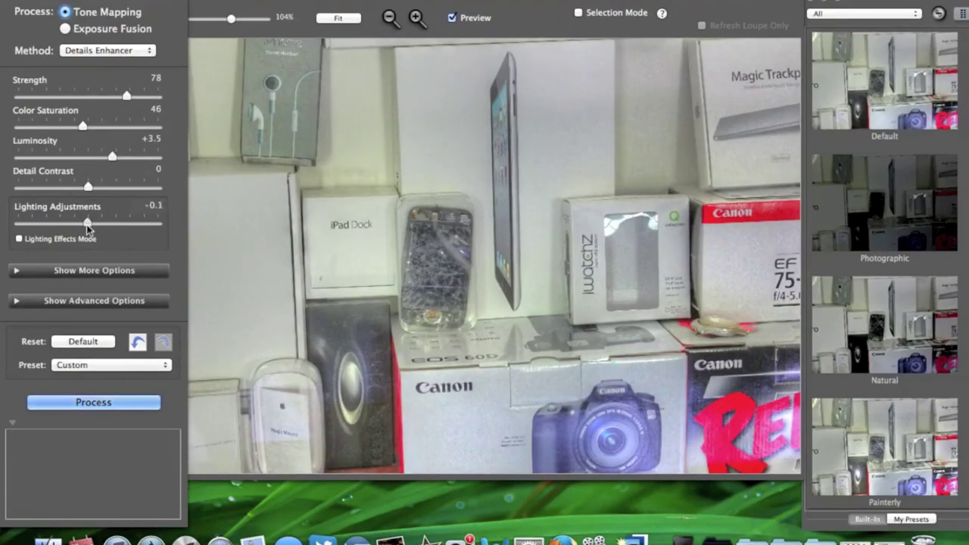
left_click_drag(88, 222, 126, 224)
Inspect the cracked iPhone area in a magnified loupe view, then close it
left_click(355, 215)
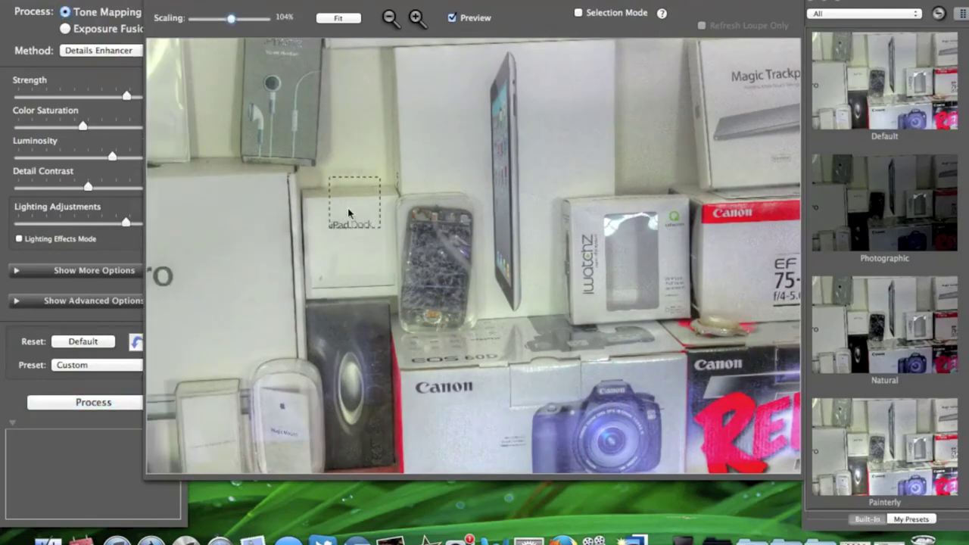
left_click(414, 222)
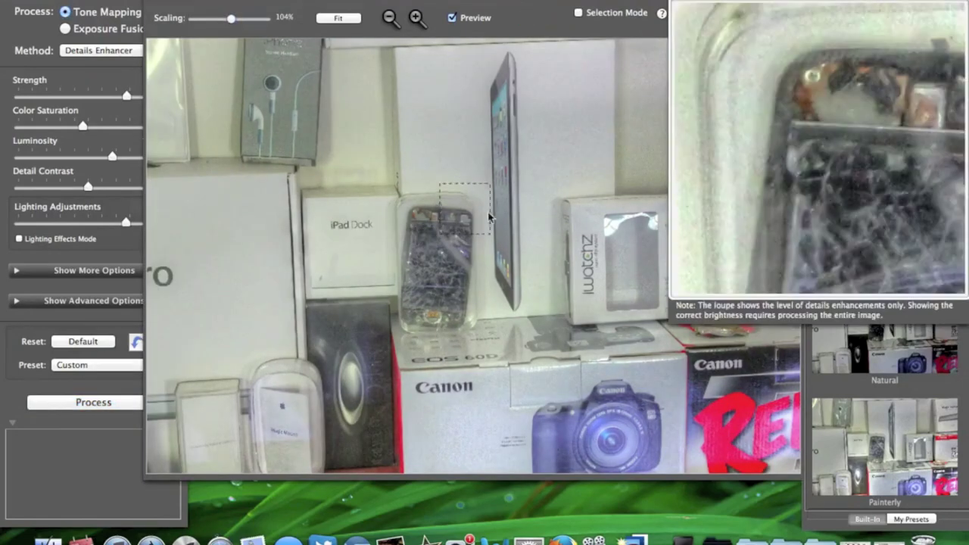
left_click(678, 2)
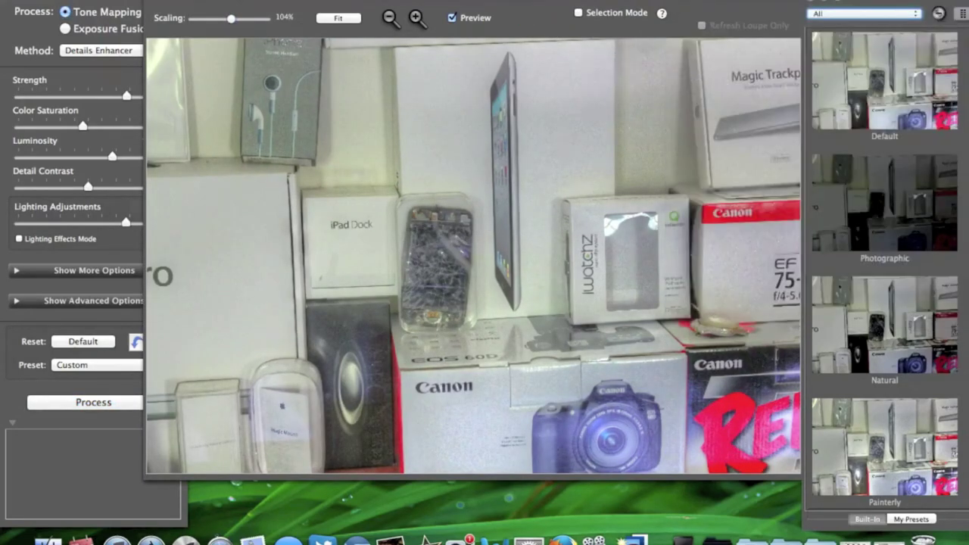